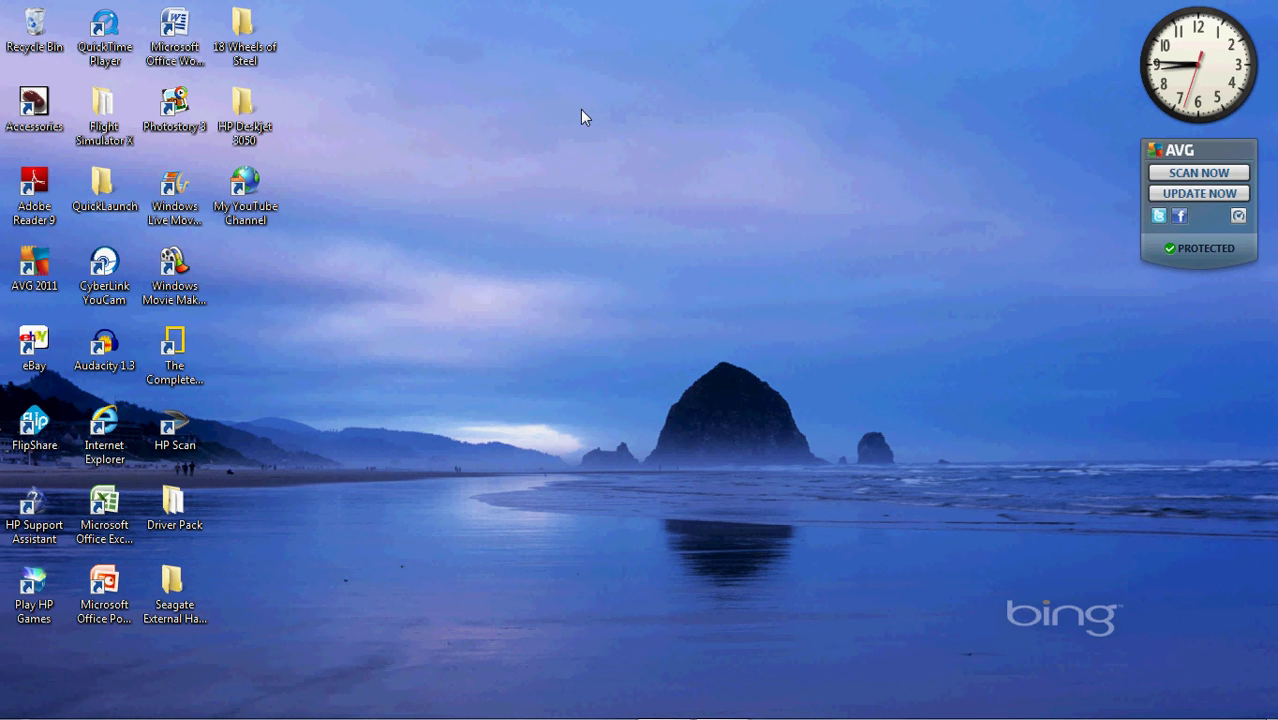
Open the Power Options page in Control Panel for choosing what closing the lid does
{"action": "left_click", "coordinate": [24, 700]}
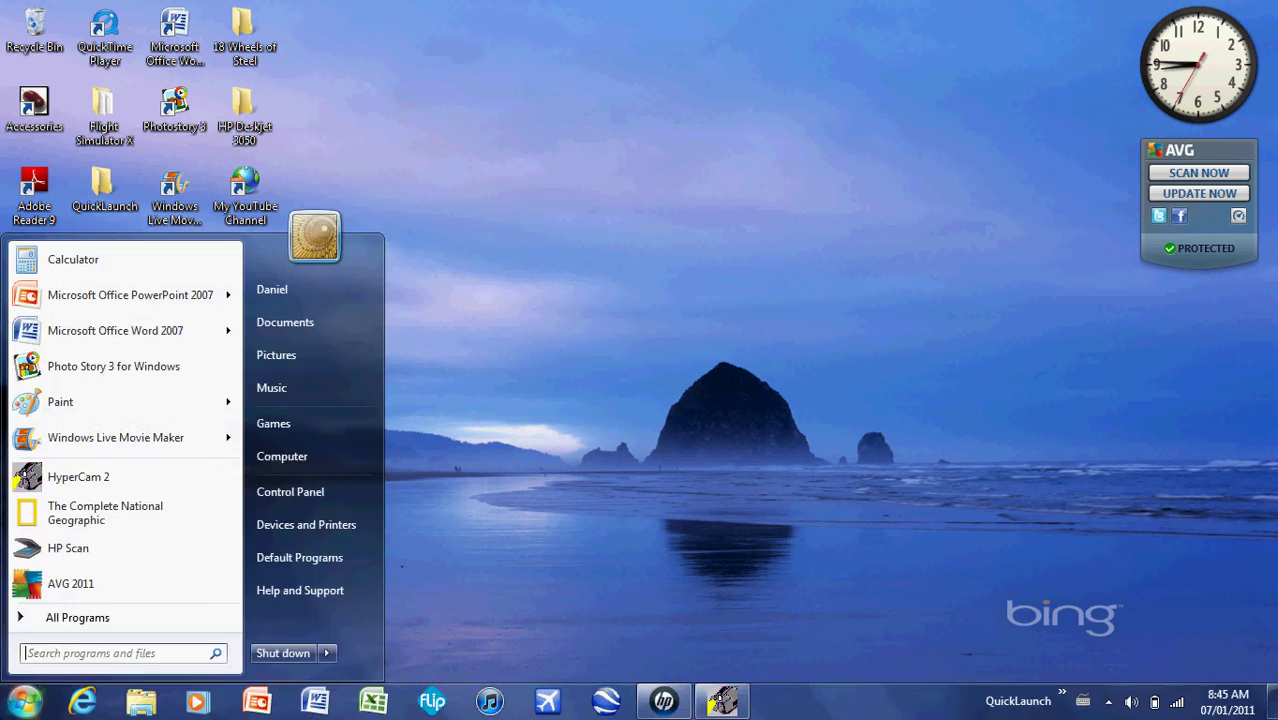
{"action": "left_click", "coordinate": [357, 503]}
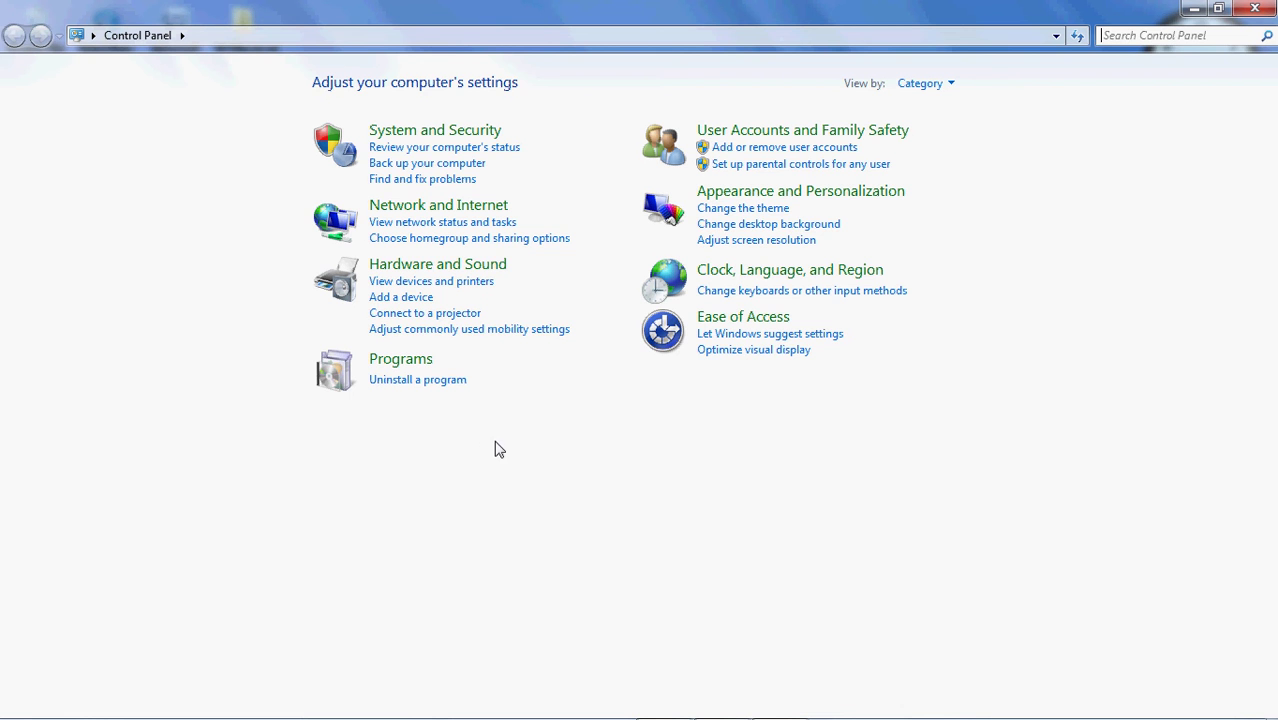
{"action": "left_click", "coordinate": [492, 274]}
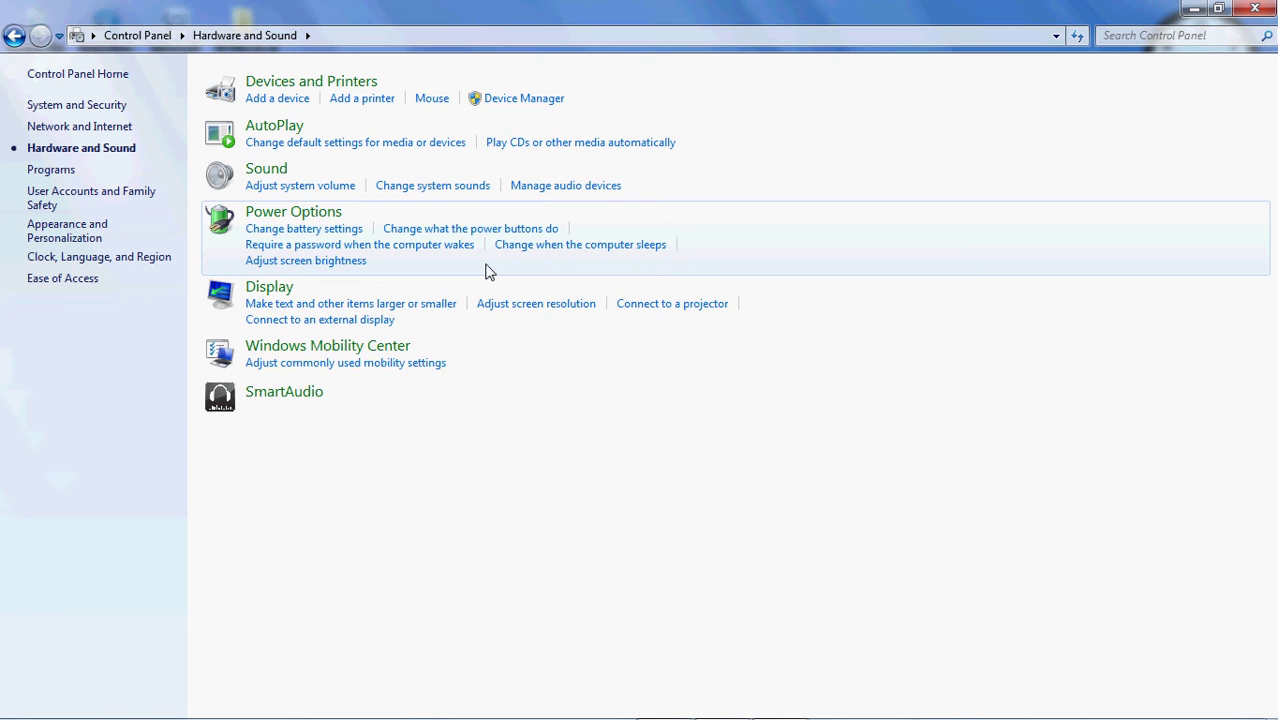
{"action": "left_click", "coordinate": [279, 215]}
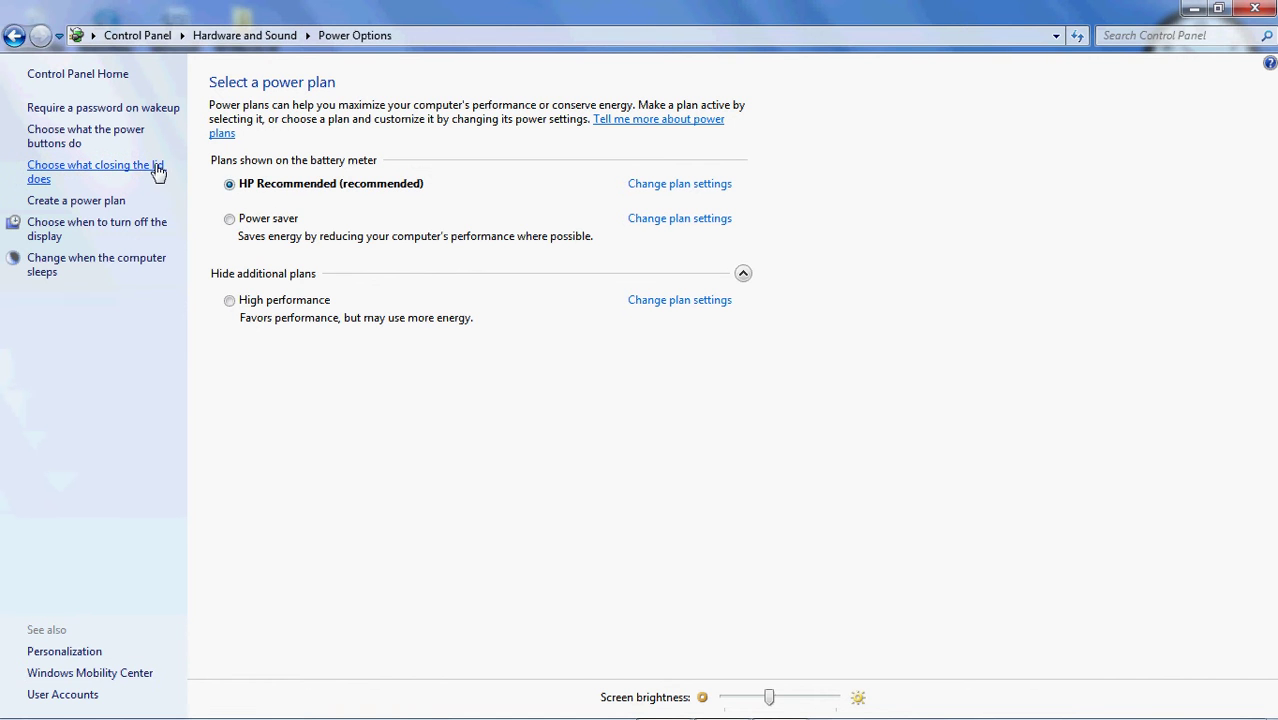
{"action": "left_click", "coordinate": [87, 176]}
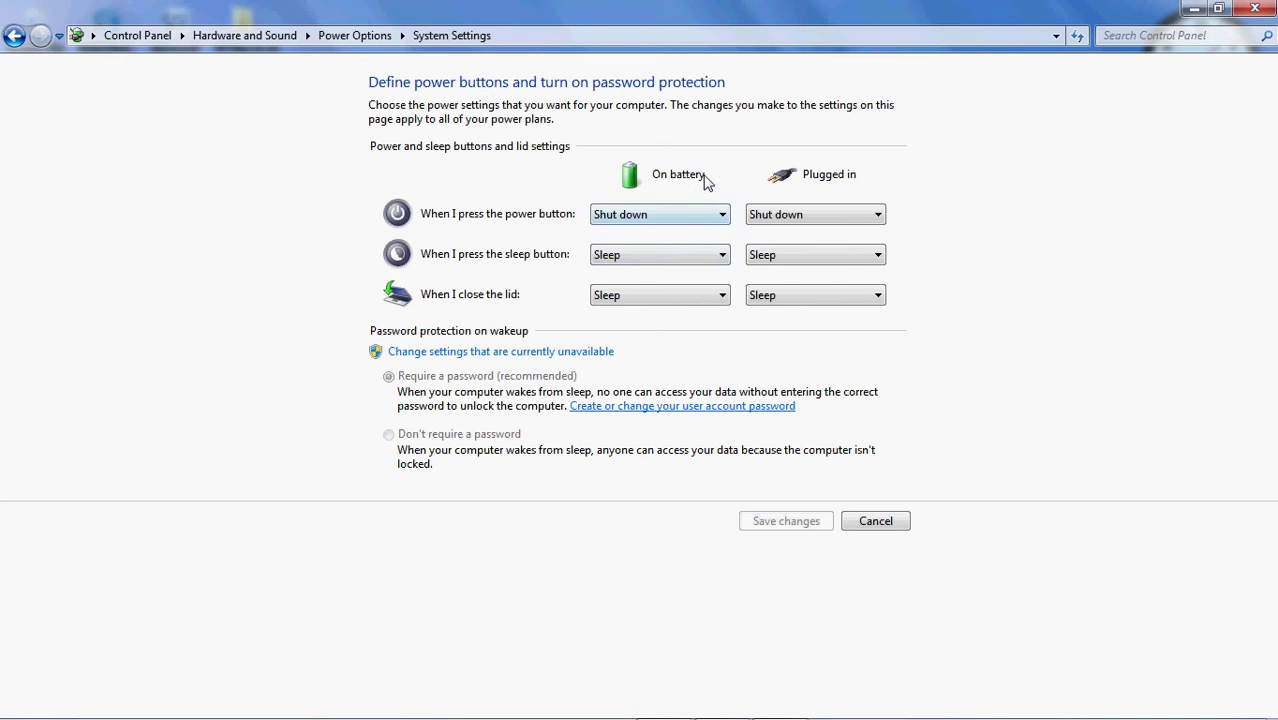
Choose Shut down as the power button action for both plugged in and on battery
{"action": "left_click", "coordinate": [803, 215]}
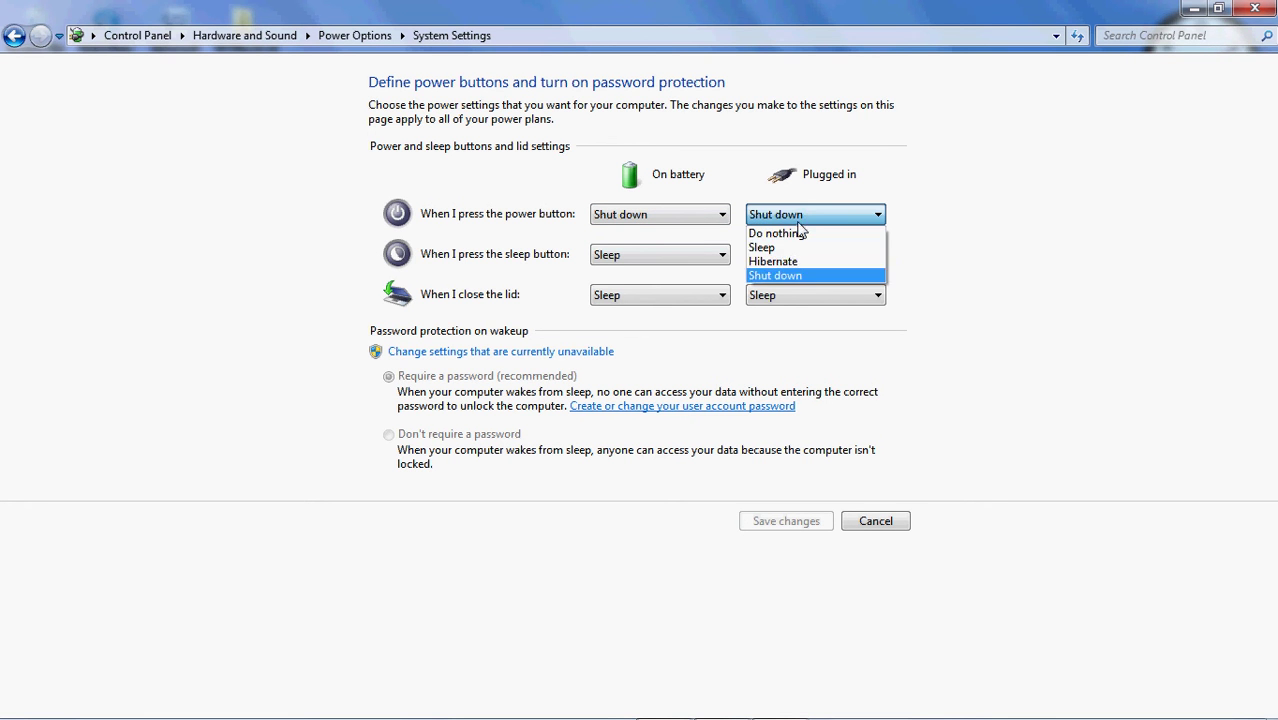
{"action": "left_click", "coordinate": [787, 276]}
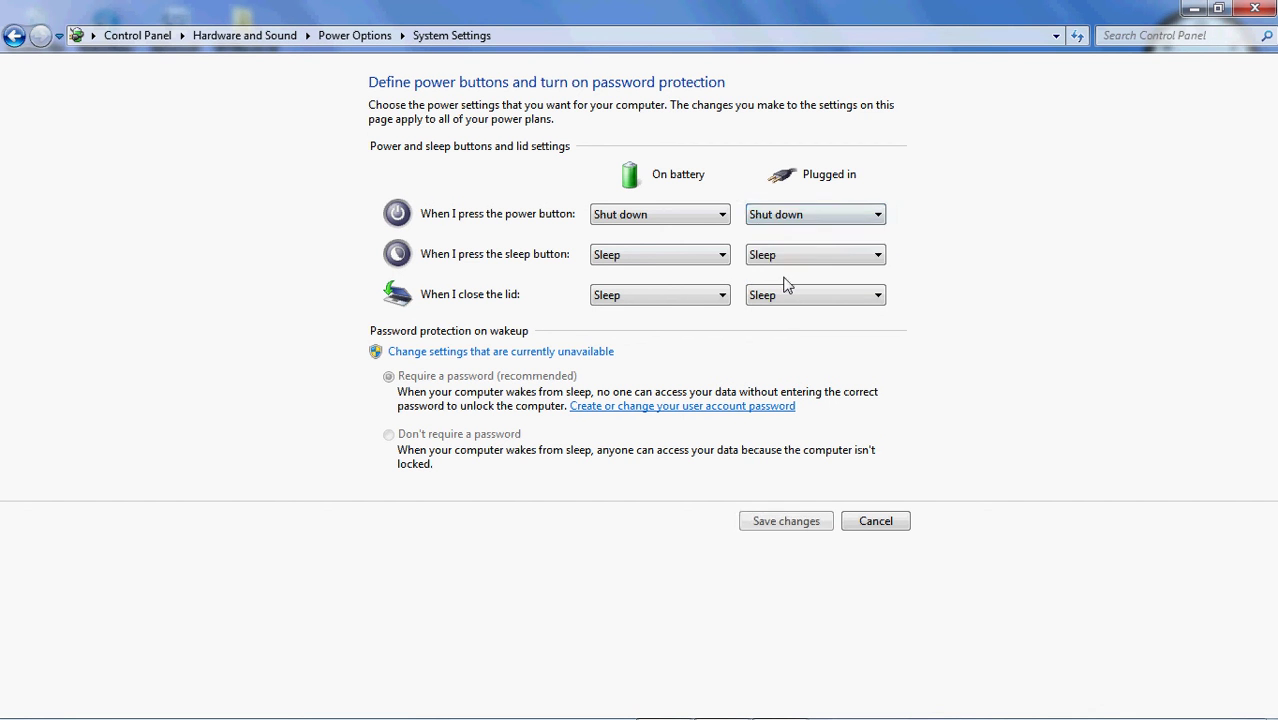
{"action": "left_click", "coordinate": [626, 220]}
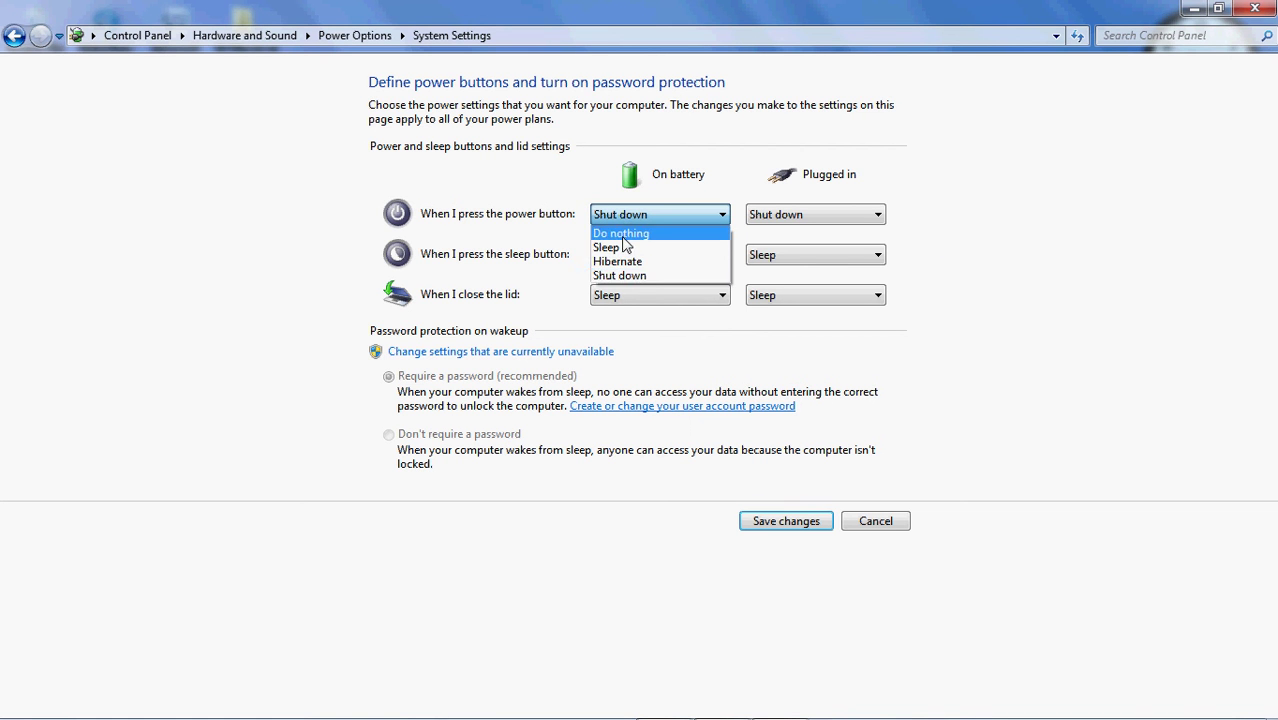
{"action": "left_click", "coordinate": [600, 276]}
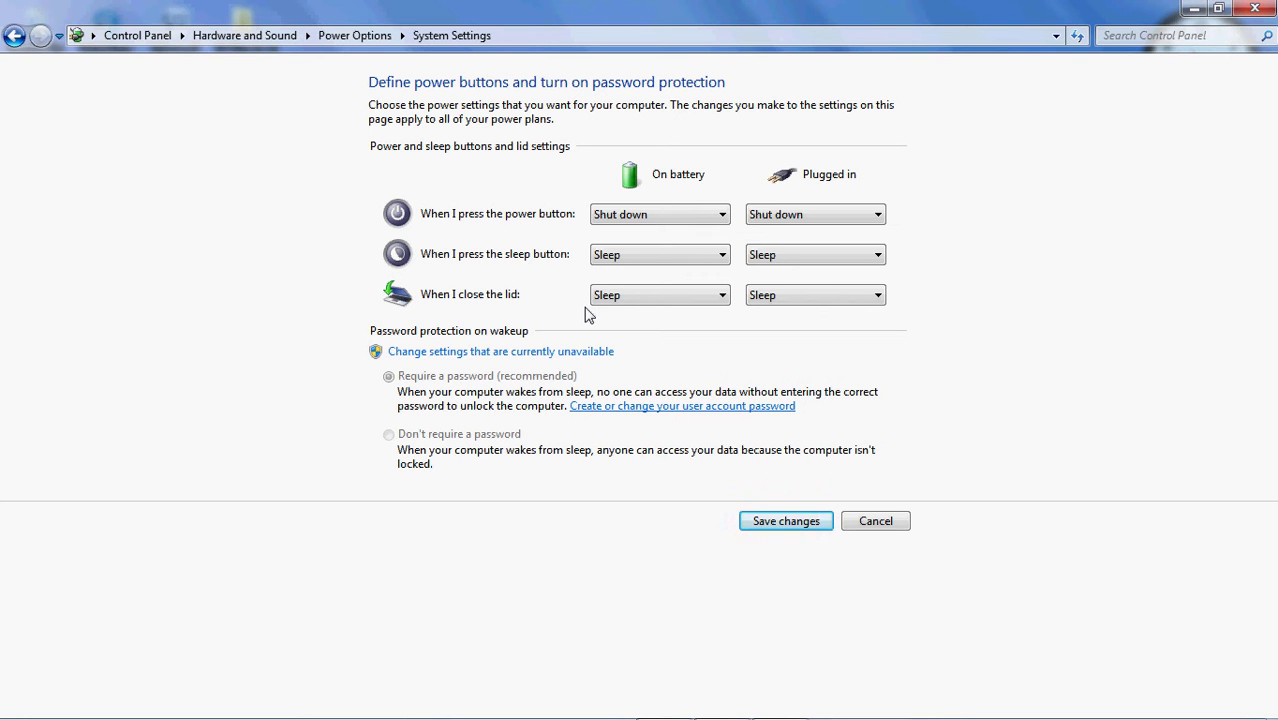
Choose Sleep for closing the lid on battery and for the sleep button both plugged in and on battery
{"action": "left_click", "coordinate": [690, 305]}
{"action": "left_click", "coordinate": [675, 330]}
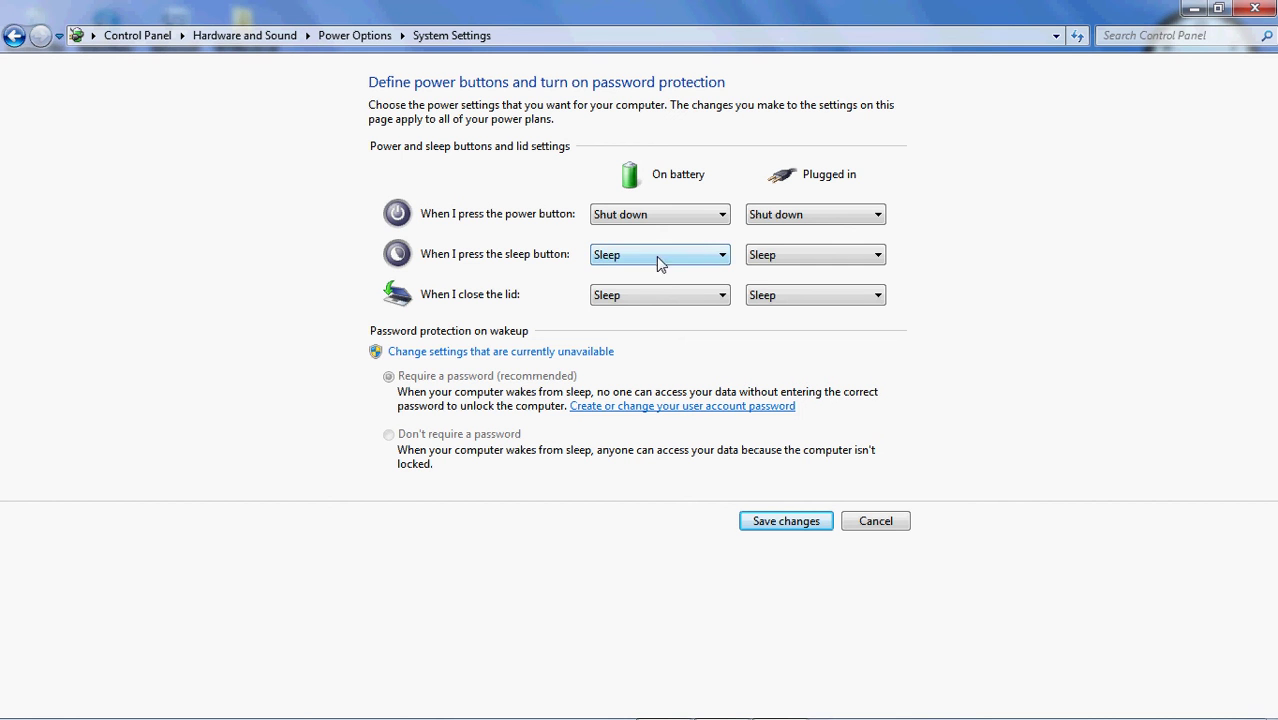
{"action": "left_click", "coordinate": [800, 257]}
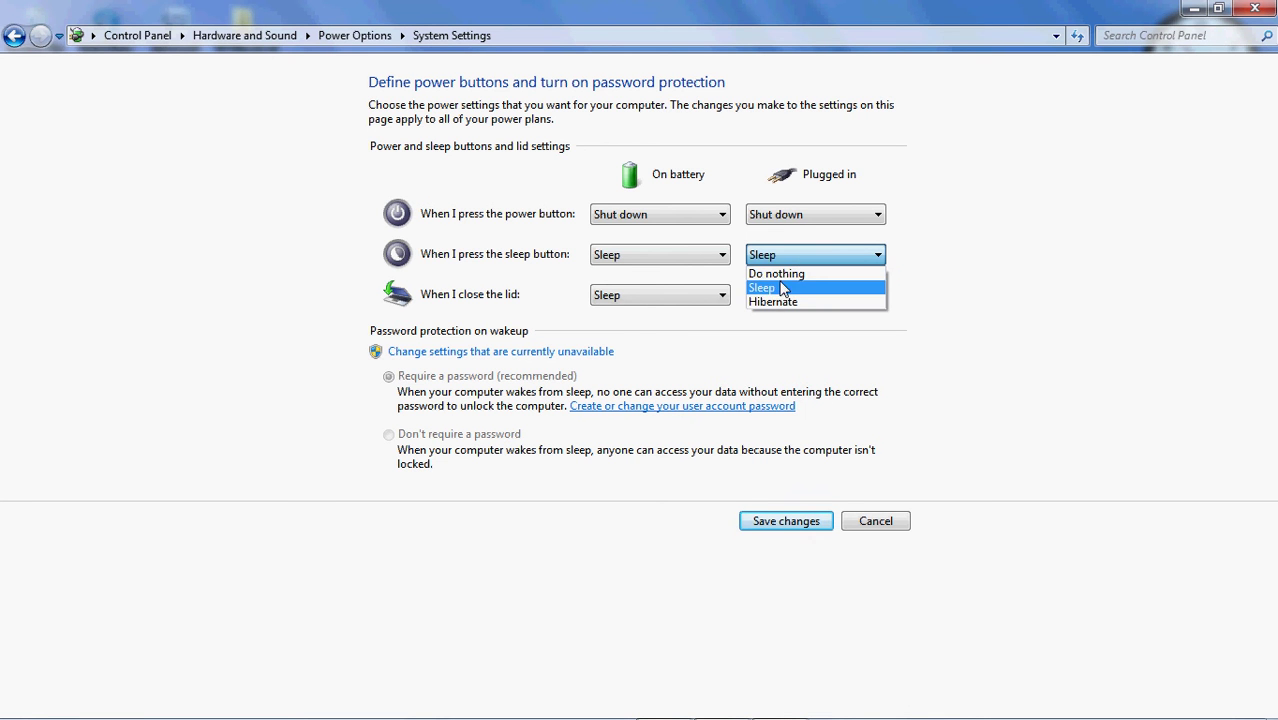
{"action": "left_click", "coordinate": [768, 288]}
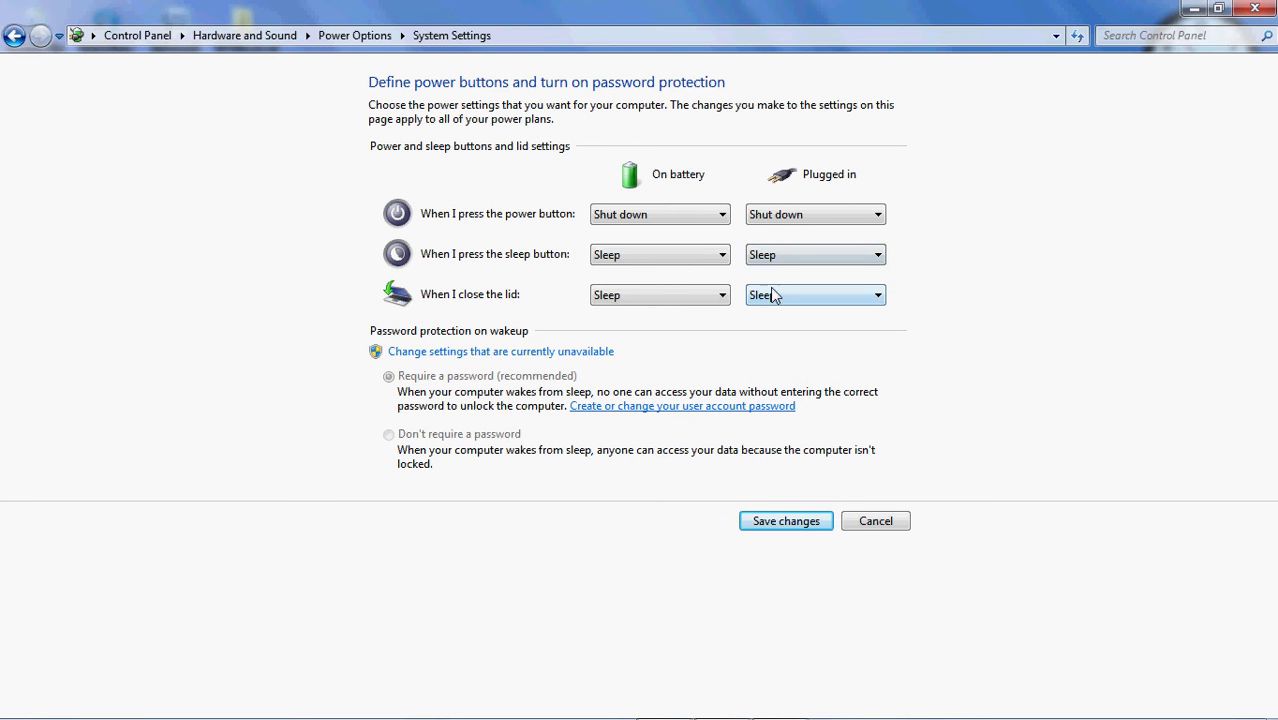
{"action": "left_click", "coordinate": [708, 257]}
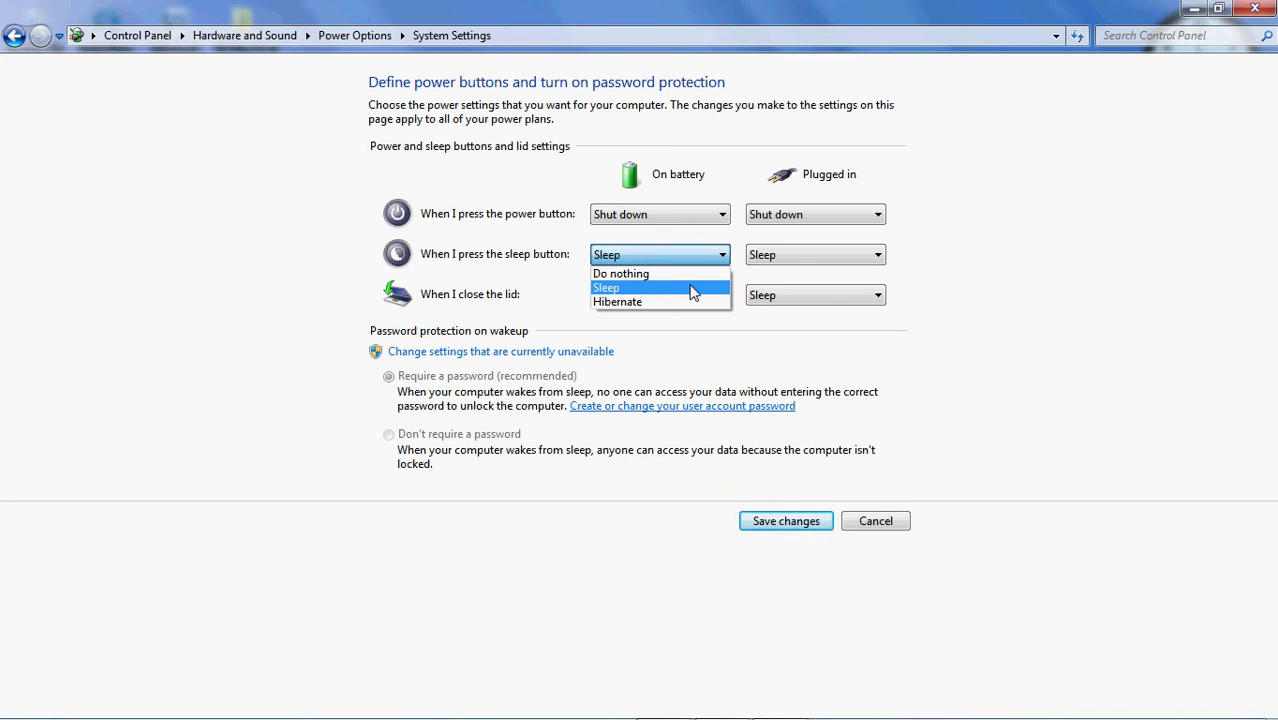
{"action": "left_click", "coordinate": [692, 291]}
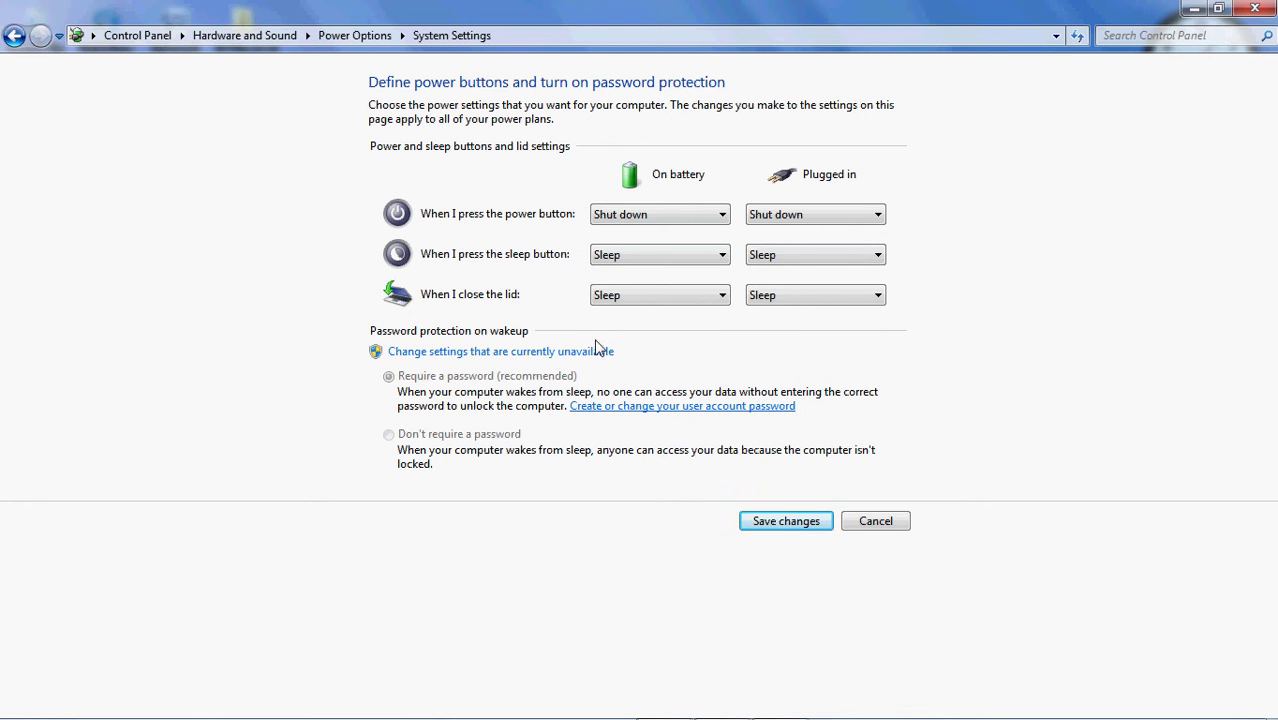
Try Shut down and Do nothing as the on-battery lid-closing action, and return it to Sleep
{"action": "left_click", "coordinate": [657, 300]}
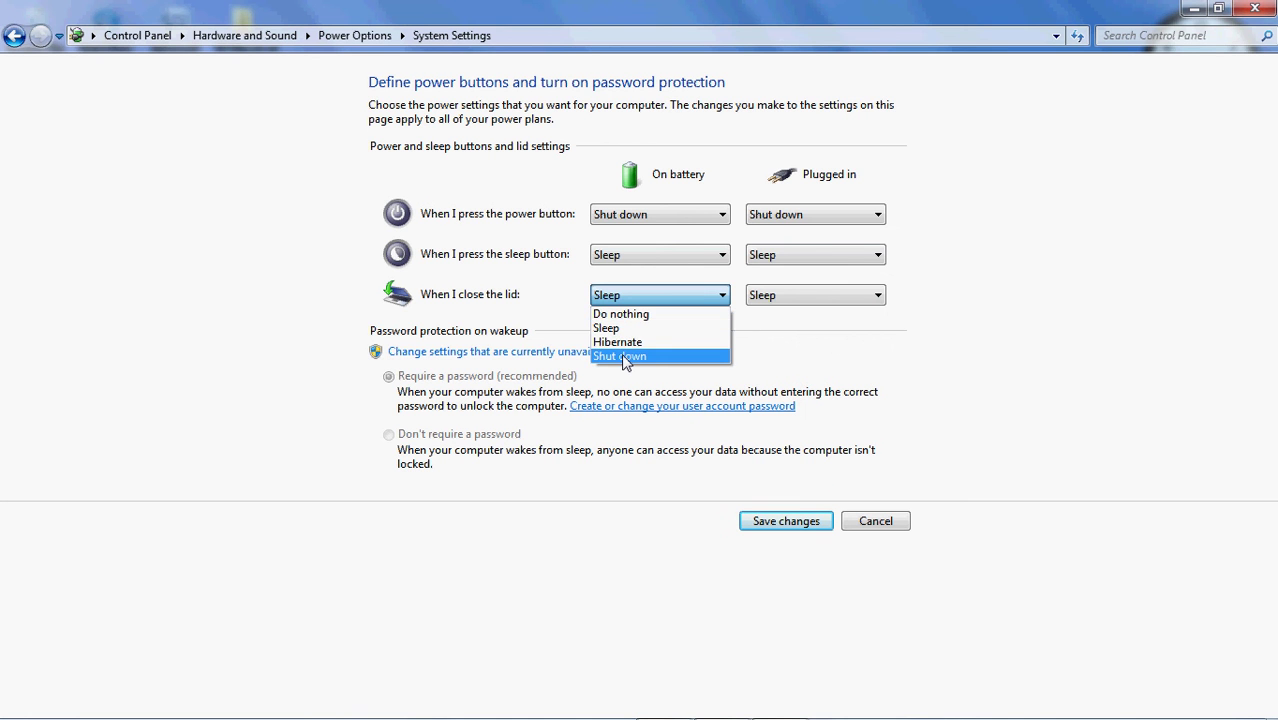
{"action": "left_click", "coordinate": [624, 357]}
{"action": "left_click", "coordinate": [638, 300]}
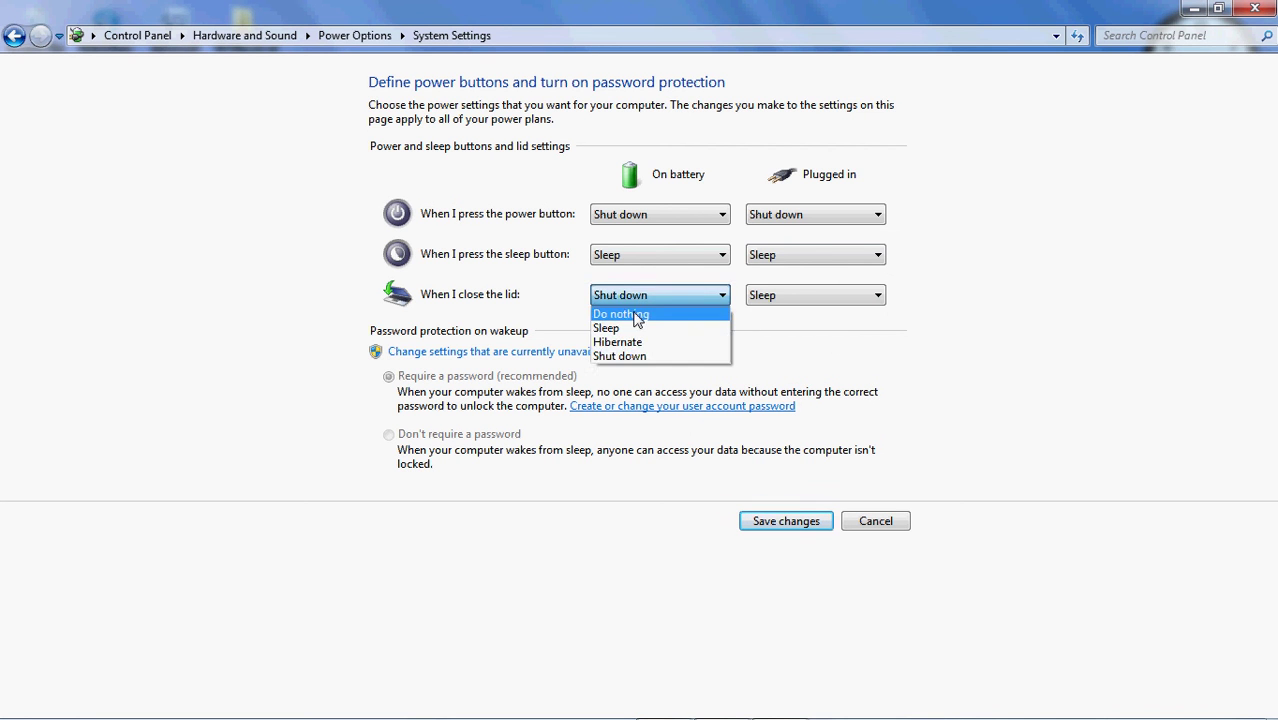
{"action": "left_click", "coordinate": [628, 314]}
{"action": "left_click", "coordinate": [632, 296]}
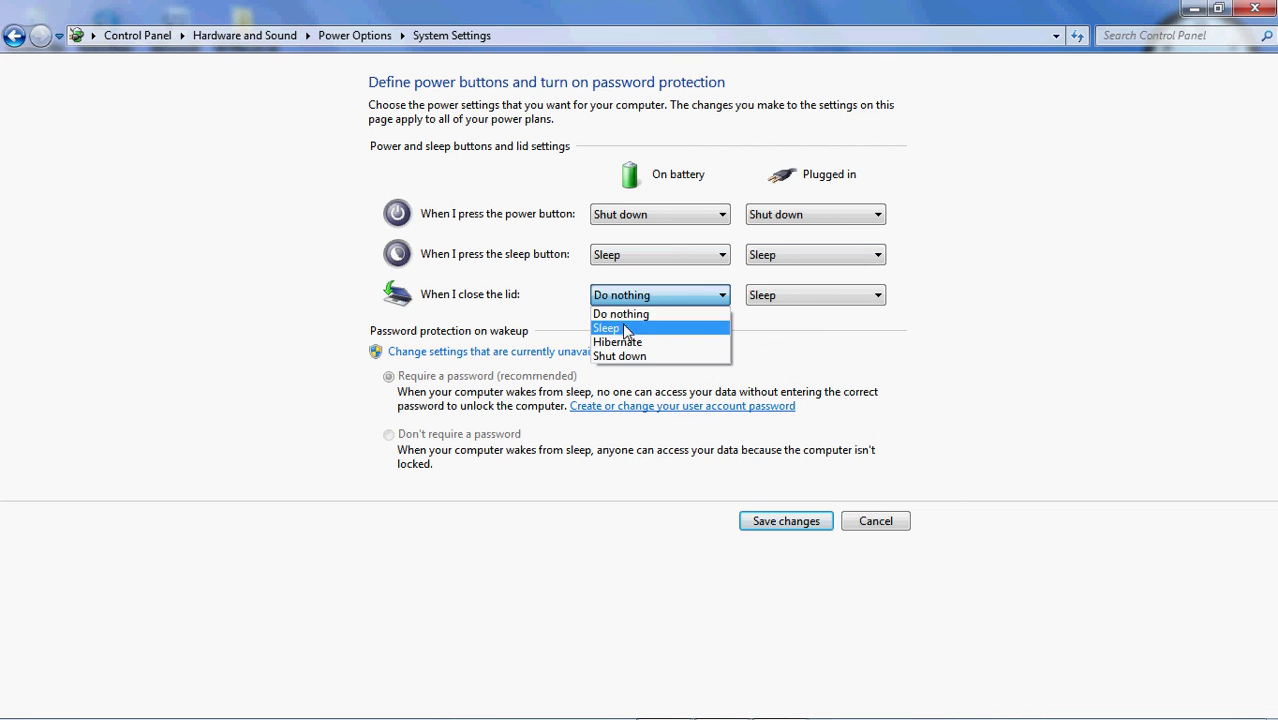
{"action": "left_click", "coordinate": [628, 326]}
{"action": "left_click", "coordinate": [770, 296]}
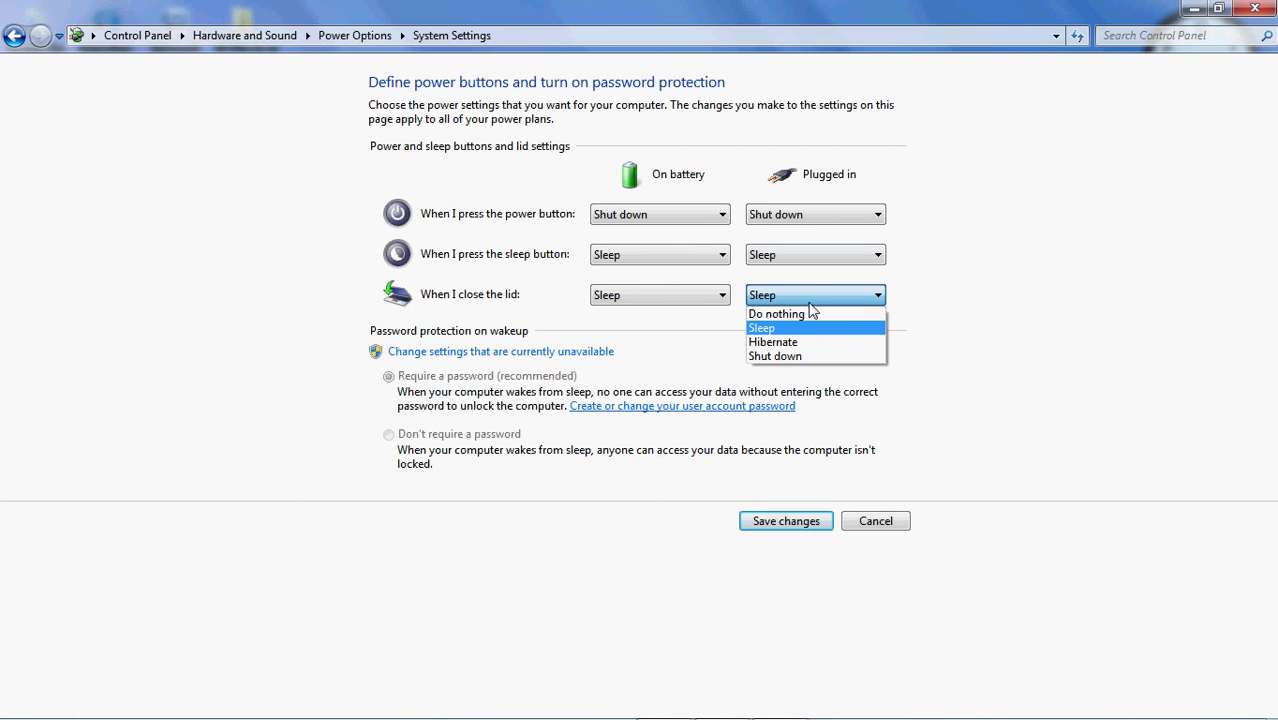
{"action": "left_click", "coordinate": [808, 300]}
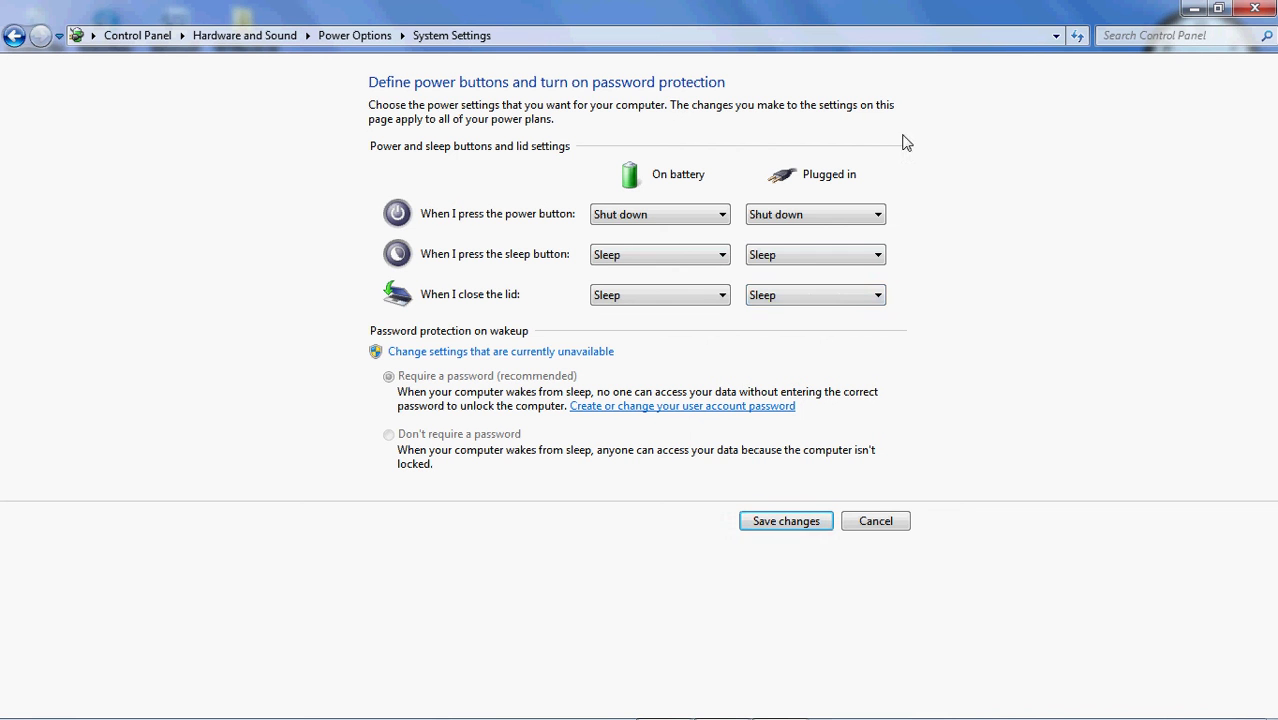
Try Shut down for closing the lid in both power states, and switch the plugged-in action to Hibernate
{"action": "left_click", "coordinate": [818, 290]}
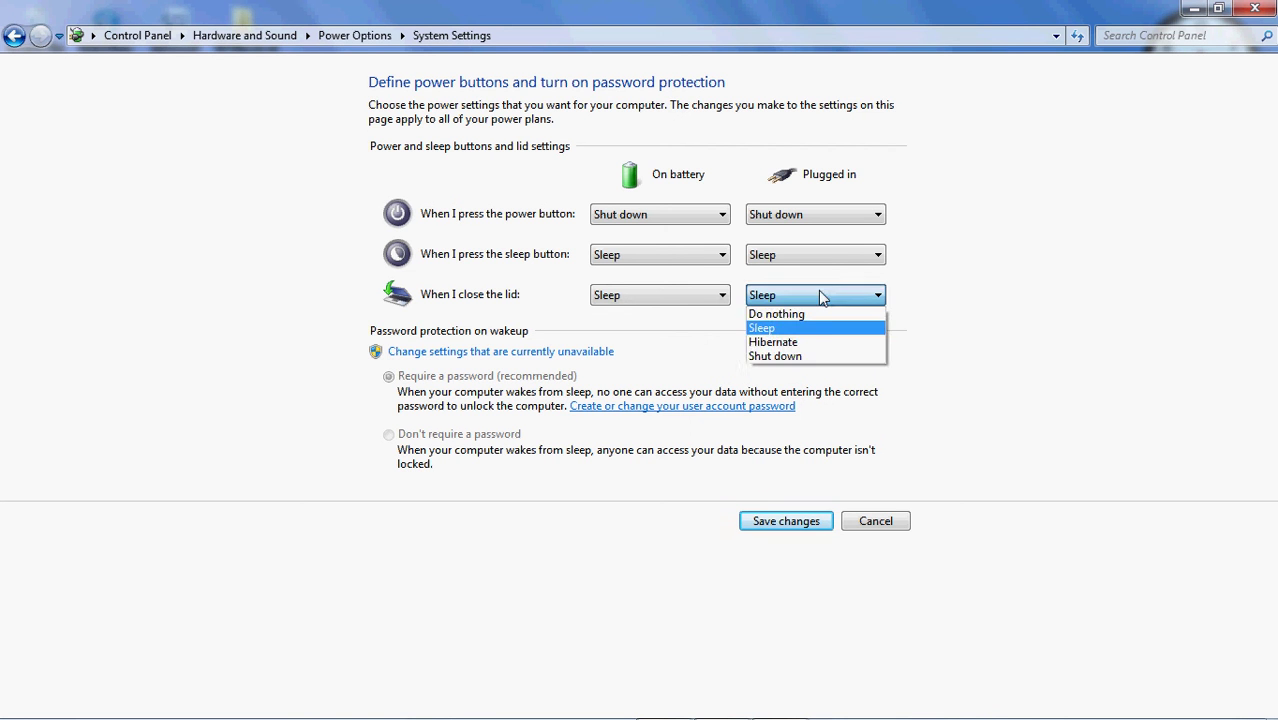
{"action": "left_click", "coordinate": [796, 356]}
{"action": "left_click", "coordinate": [716, 296]}
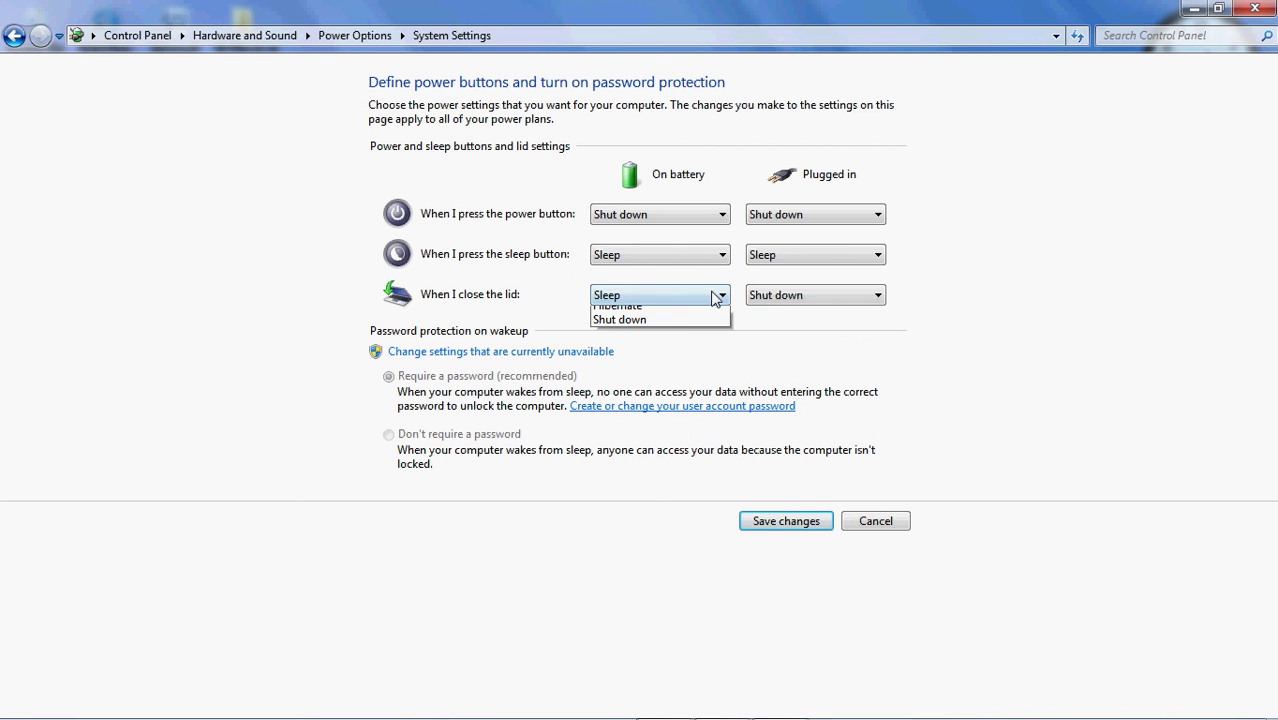
{"action": "left_click", "coordinate": [673, 357]}
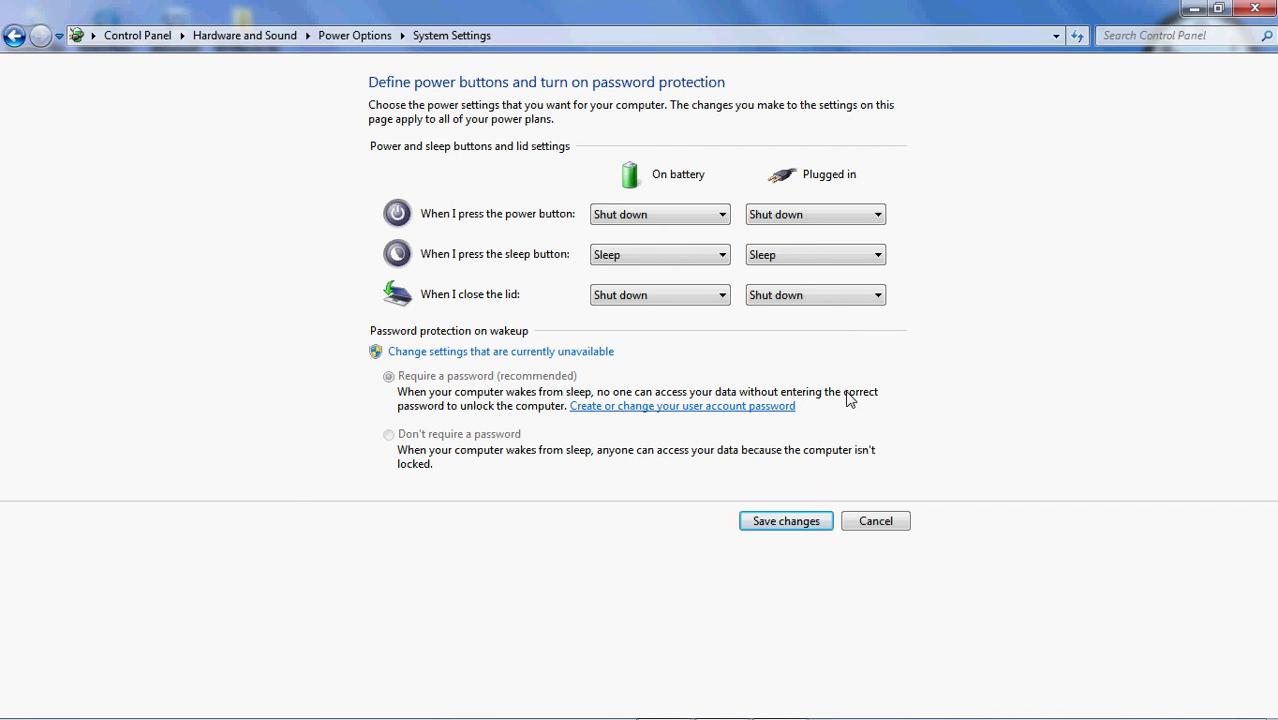
{"action": "left_click", "coordinate": [826, 295]}
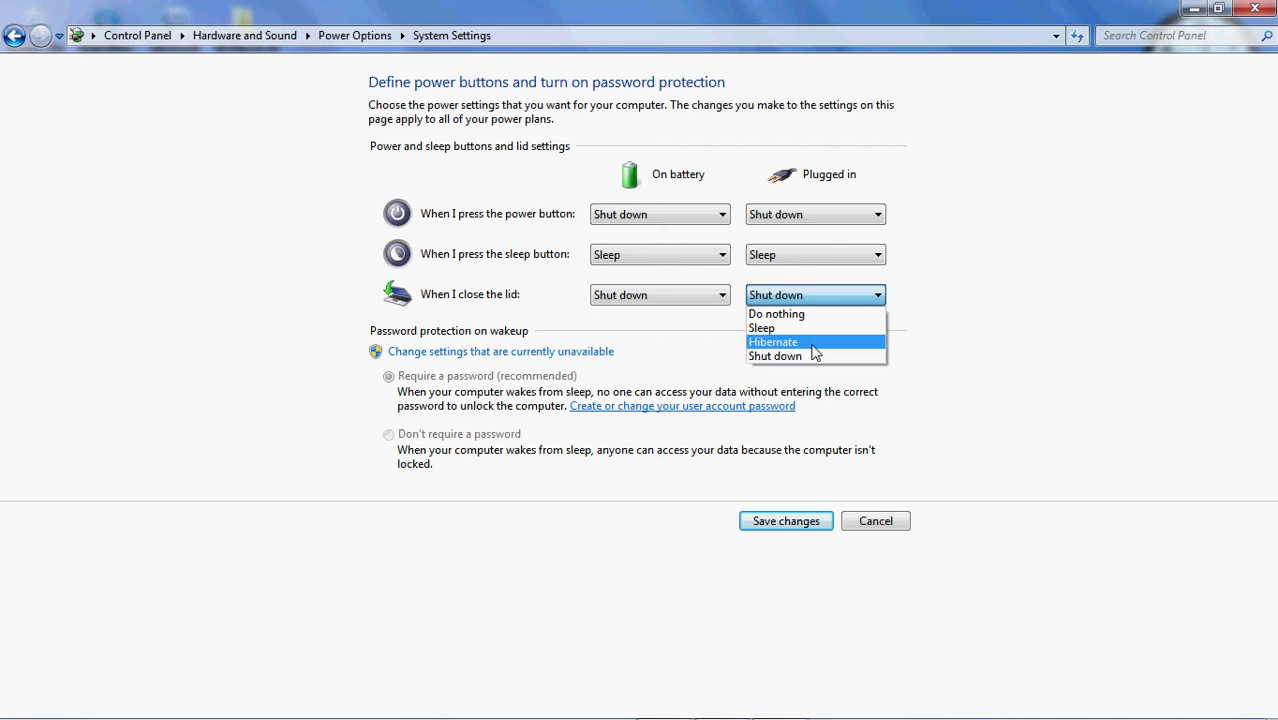
{"action": "left_click", "coordinate": [816, 343]}
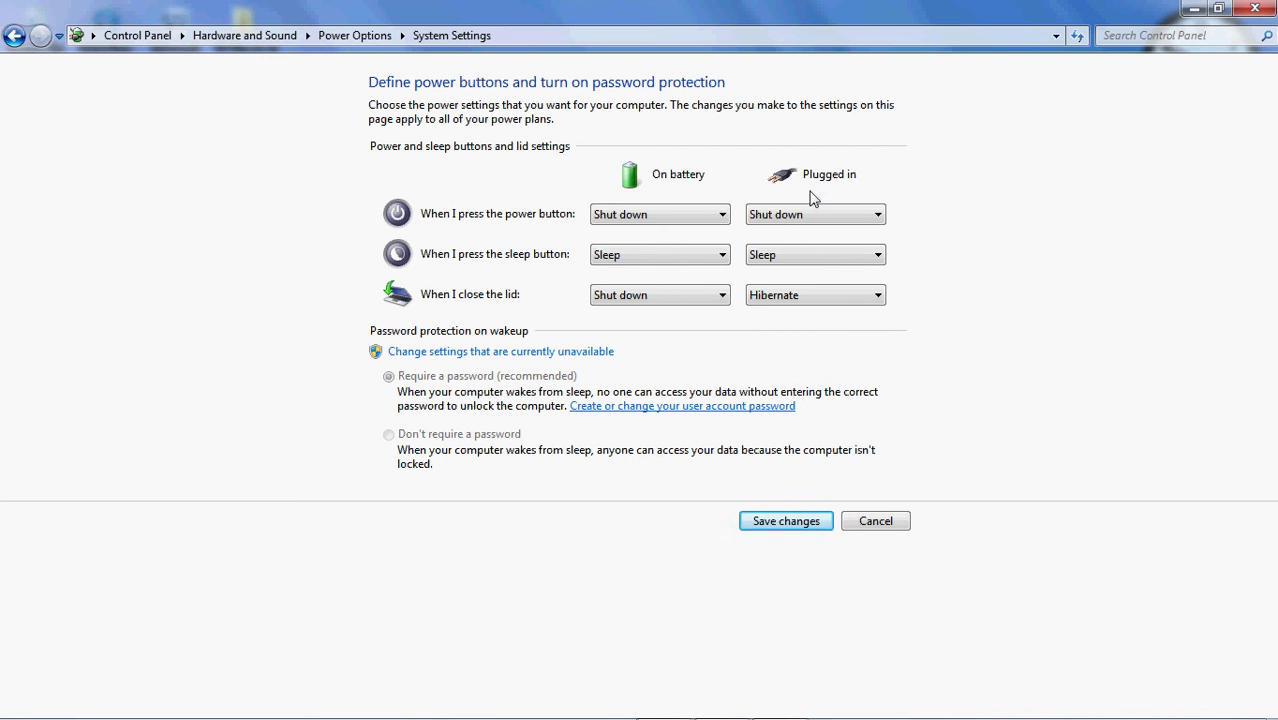
Set the lid-closing action to Sleep on battery and plugged in, and save the changes before closing Control Panel
{"action": "left_click", "coordinate": [702, 288]}
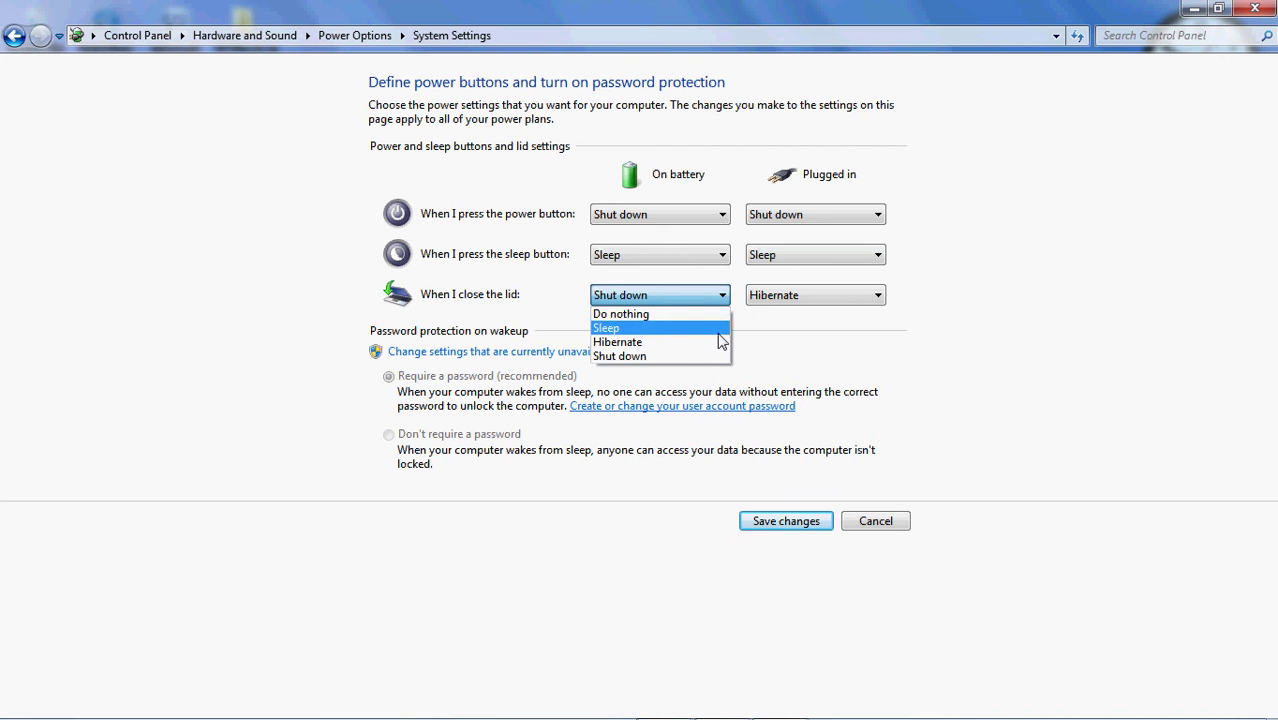
{"action": "left_click", "coordinate": [720, 329]}
{"action": "left_click", "coordinate": [776, 296]}
{"action": "left_click", "coordinate": [785, 328]}
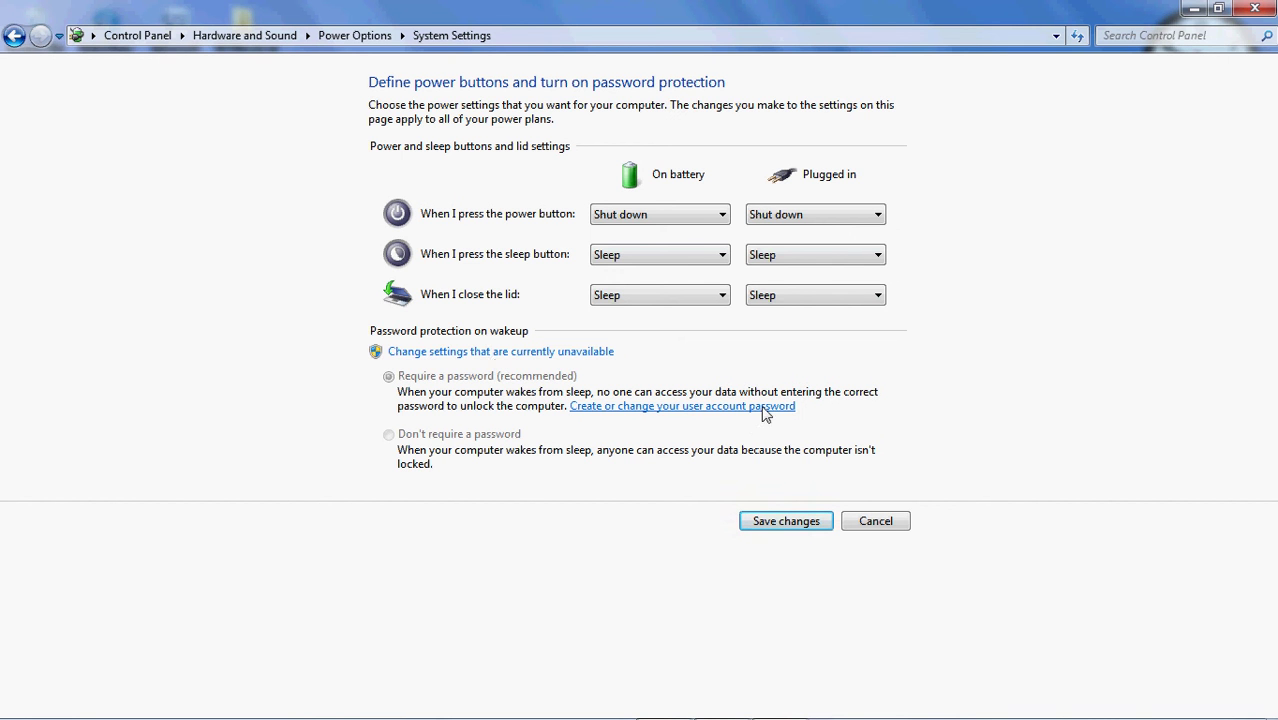
{"action": "left_click", "coordinate": [772, 530]}
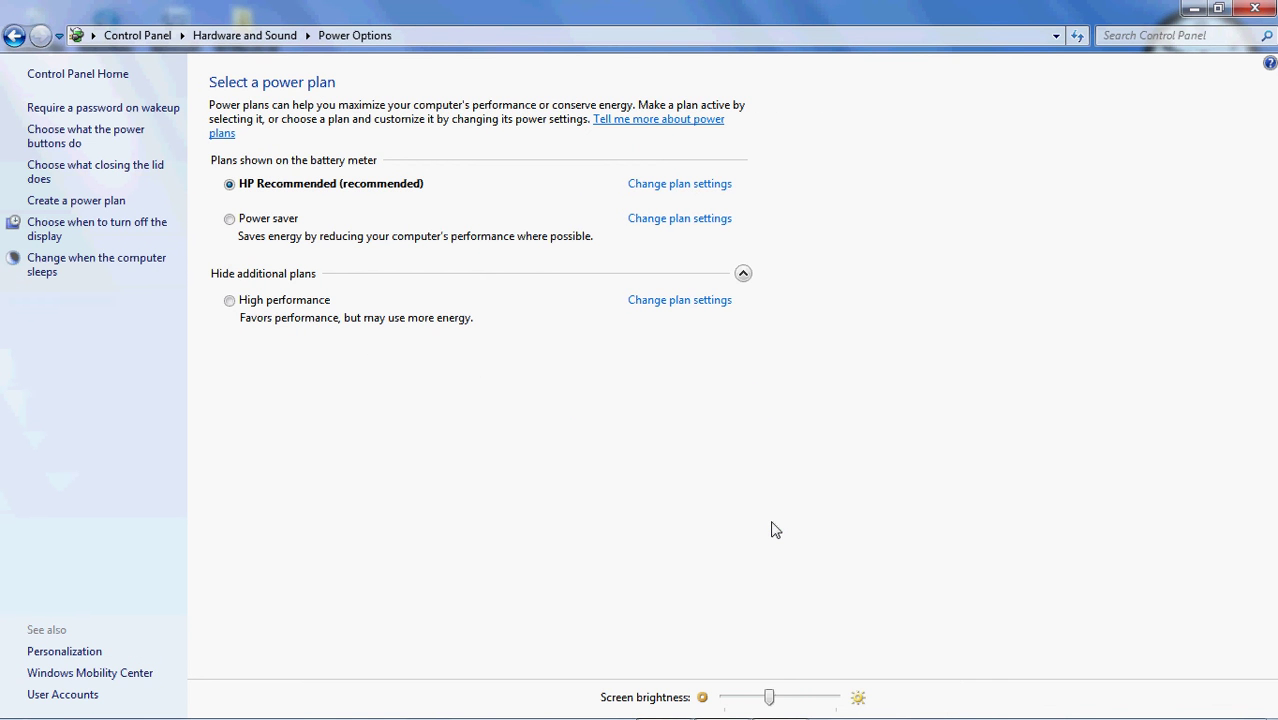
{"action": "left_click", "coordinate": [1254, 8]}
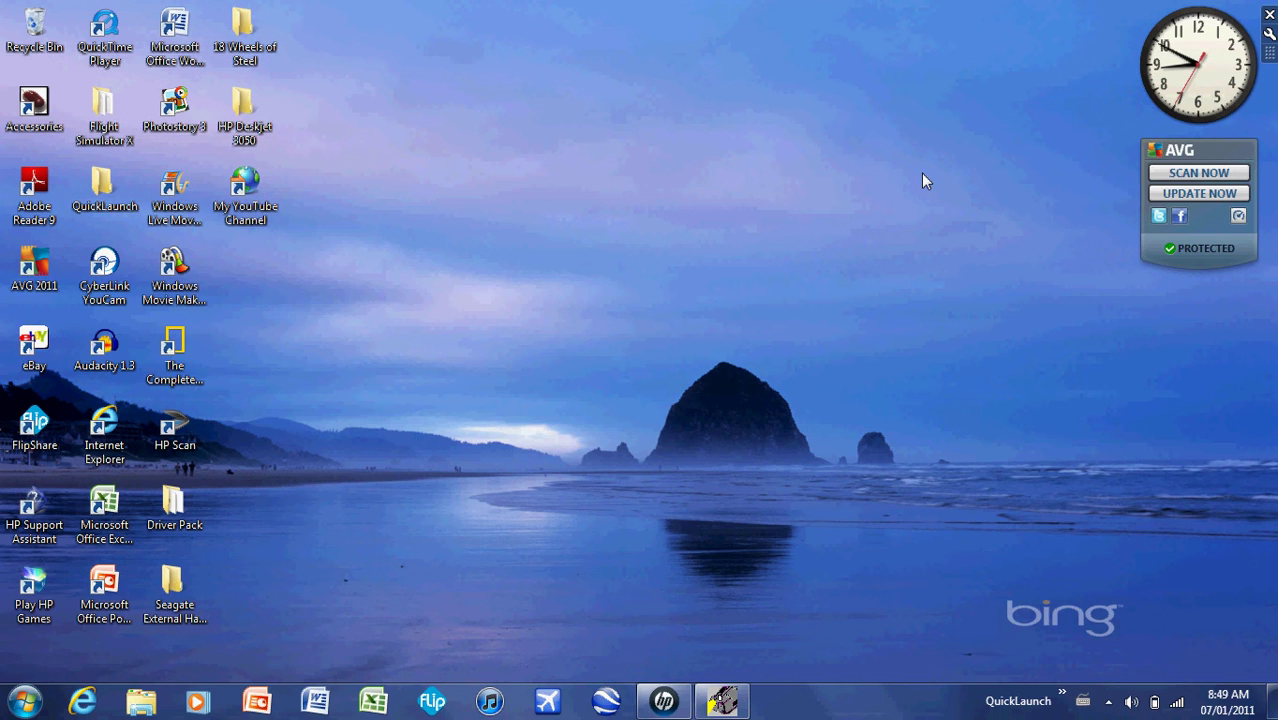